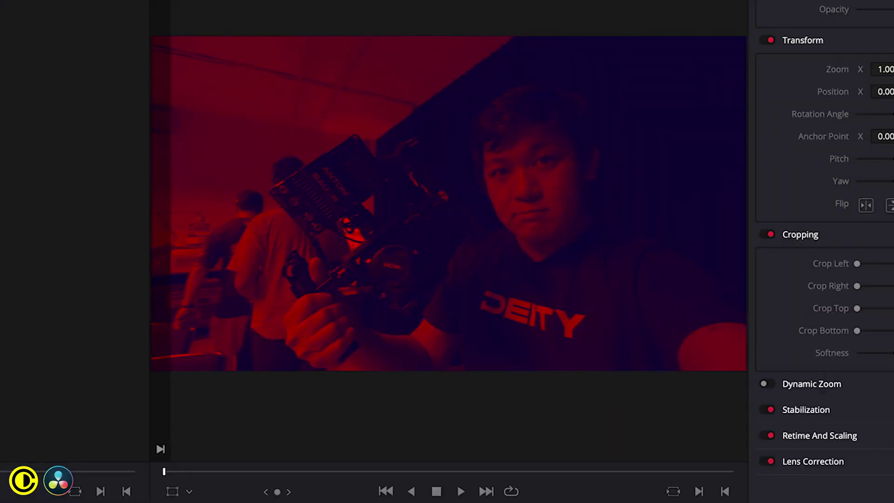
Step: Review the logo animation, then place a second Logo.png copy later on Video 2
key(space)
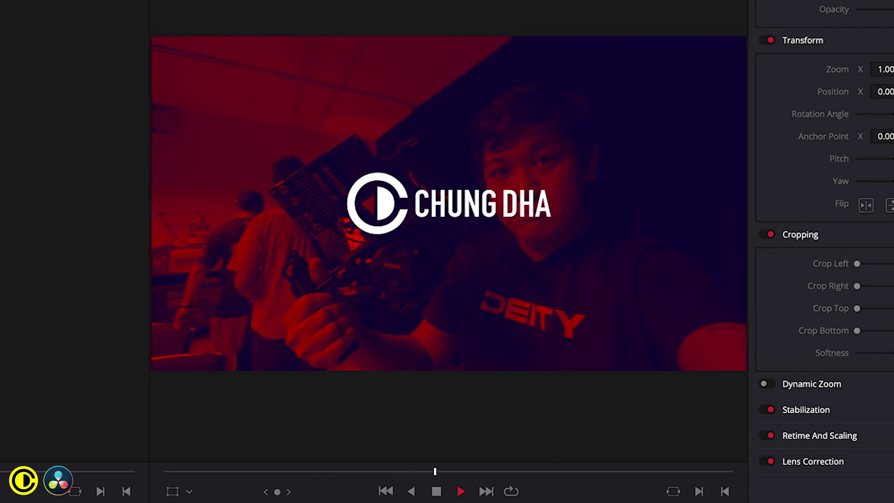
key(space)
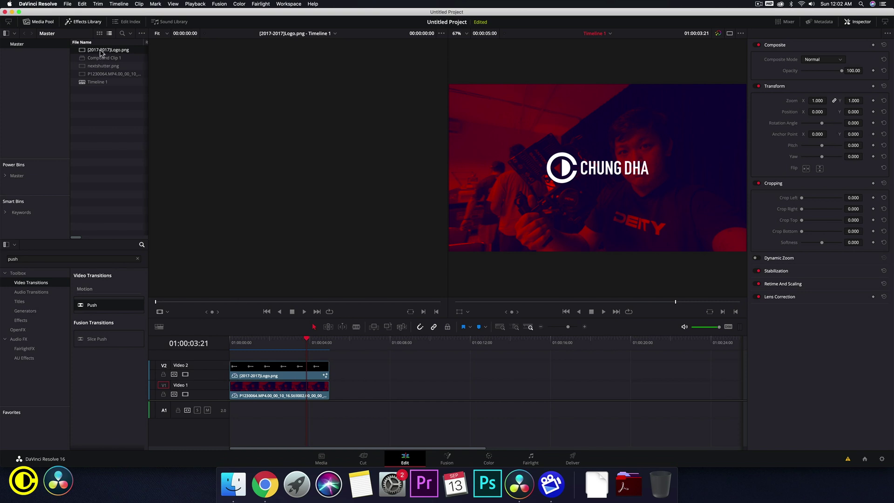
drag(100, 49, 364, 371)
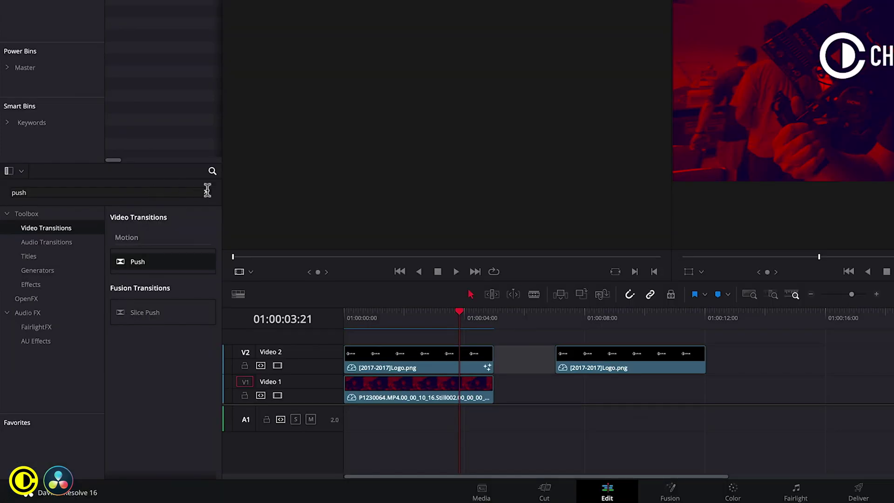
Step: Search the Effects Library for 'push' and drop the Push transition onto the second logo's start
click(206, 192)
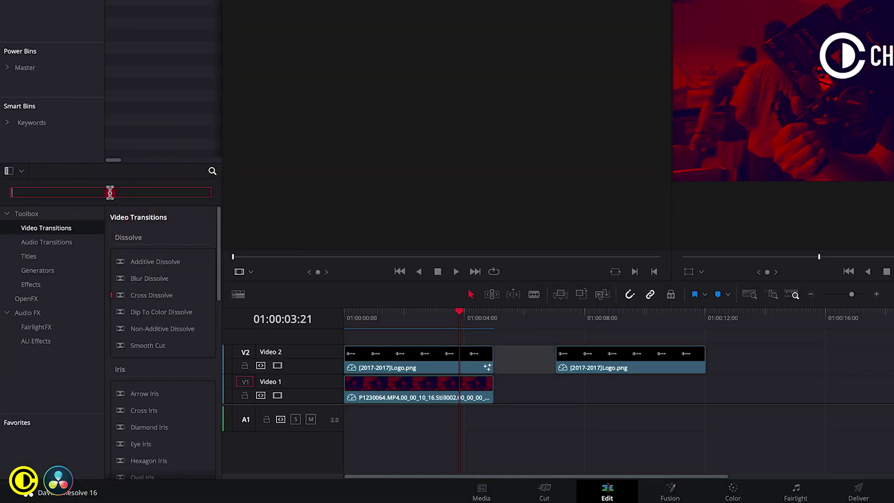
click(212, 171)
click(213, 171)
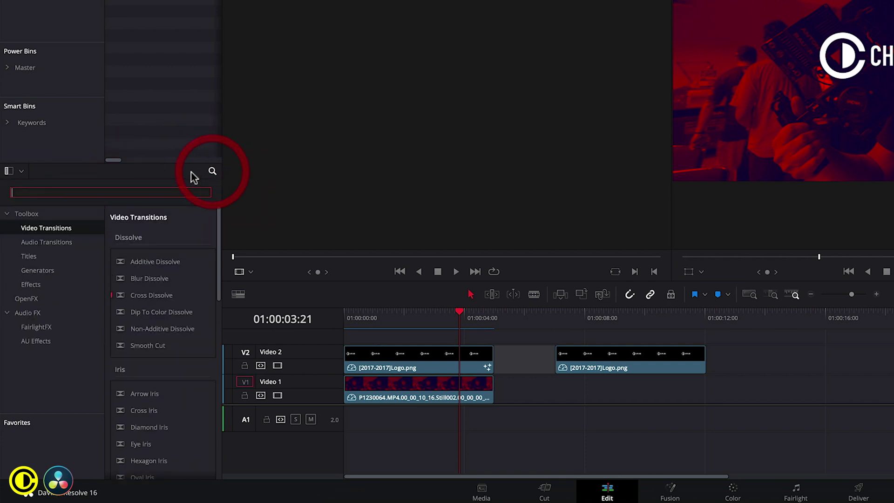
click(149, 193)
text(p)
text(ush)
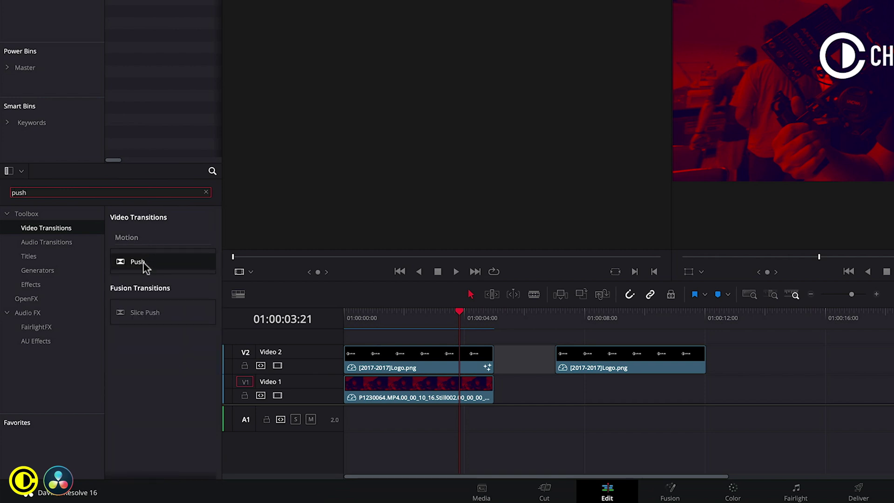
drag(138, 268, 573, 352)
drag(567, 321, 561, 314)
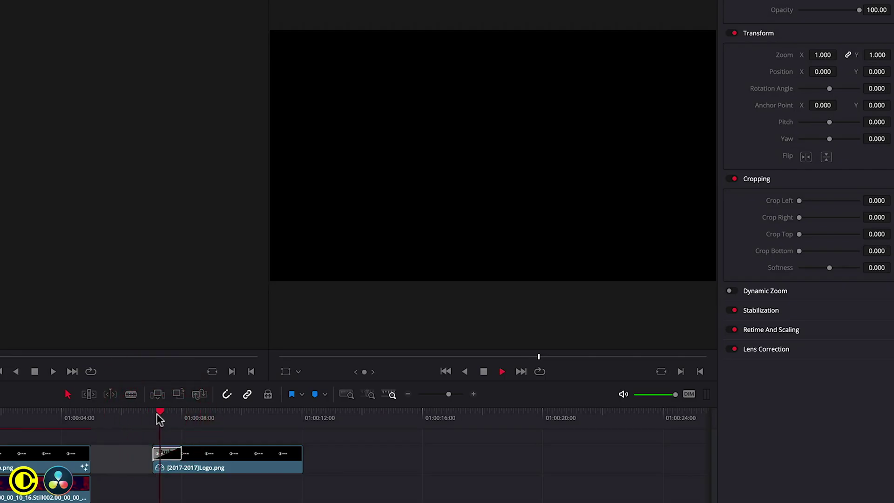
Step: Set the Push transition's Preset to Push Up and its Ease to Out
click(164, 448)
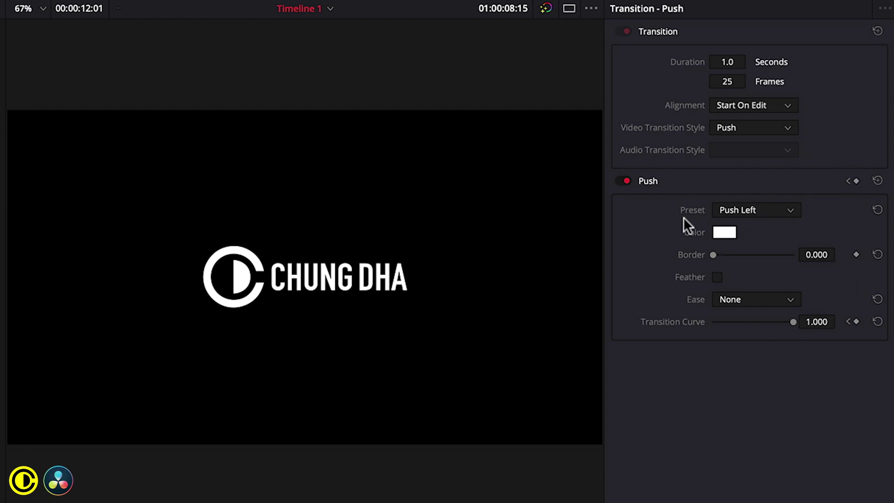
click(742, 213)
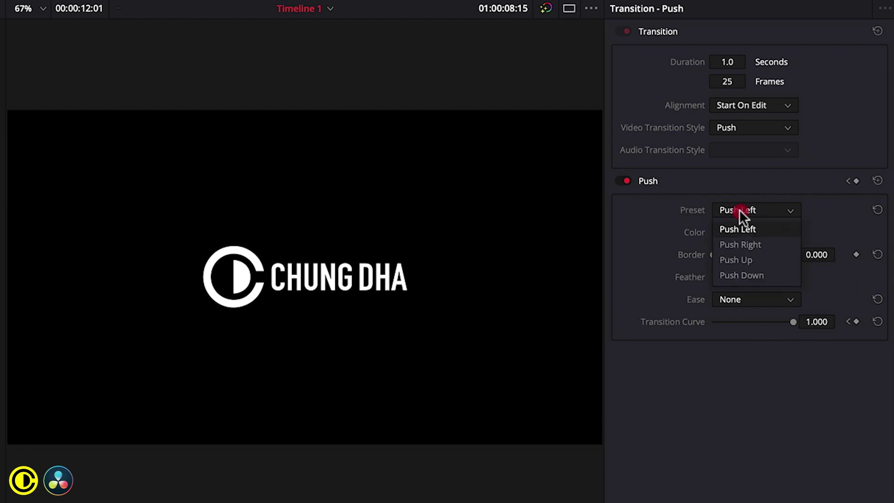
click(751, 261)
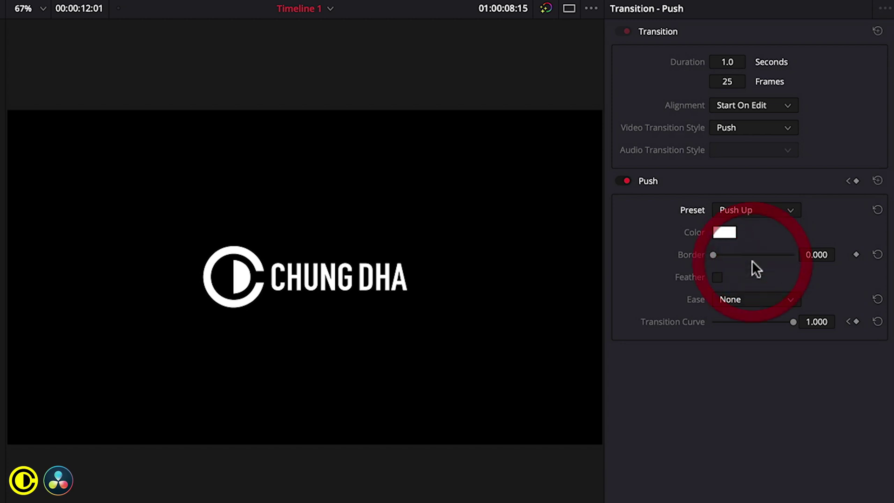
click(693, 300)
click(734, 301)
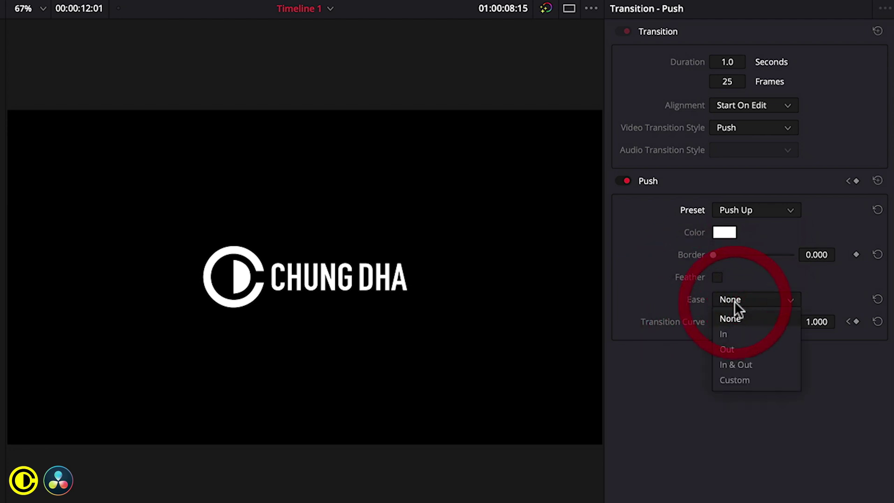
click(727, 349)
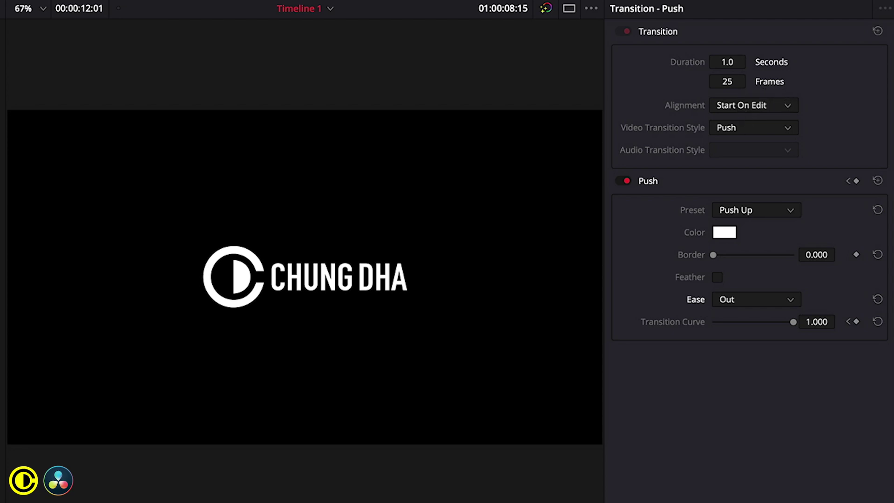
Step: Replay the Push Up transition several times, then select the second logo clip to view its settings
key(j)
key(j)
key(l)
key(k)
key(j)
key(j)
key(l)
key(j)
key(j)
key(l)
key(j)
key(j)
key(l)
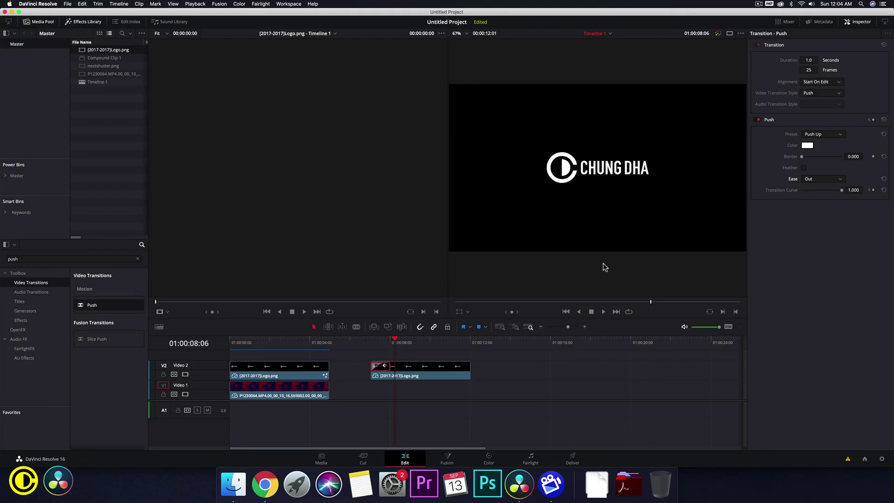
click(457, 370)
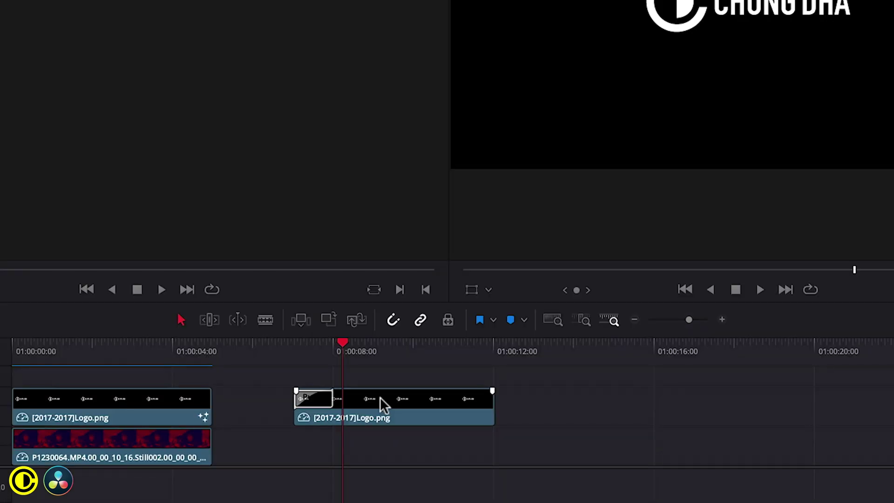
Step: Make the second logo clip on Video 2 a compound clip, keeping the default name Compound Clip 2
click(380, 396)
right_click(380, 397)
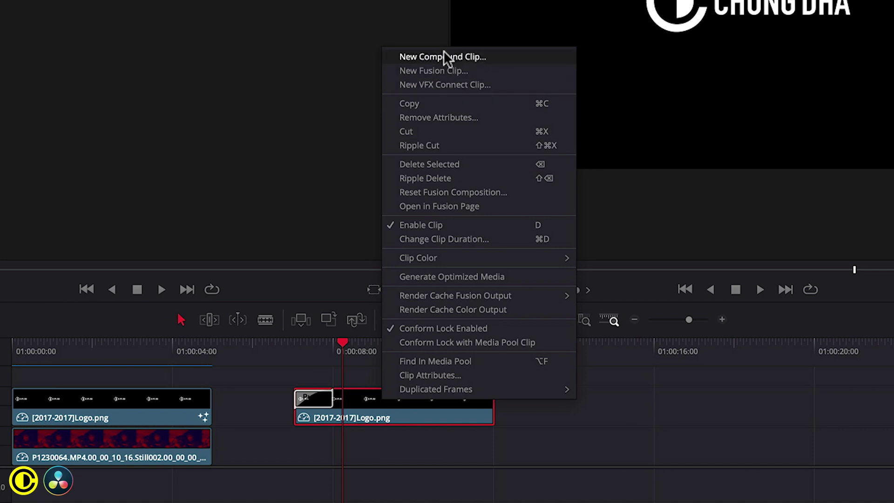
click(462, 56)
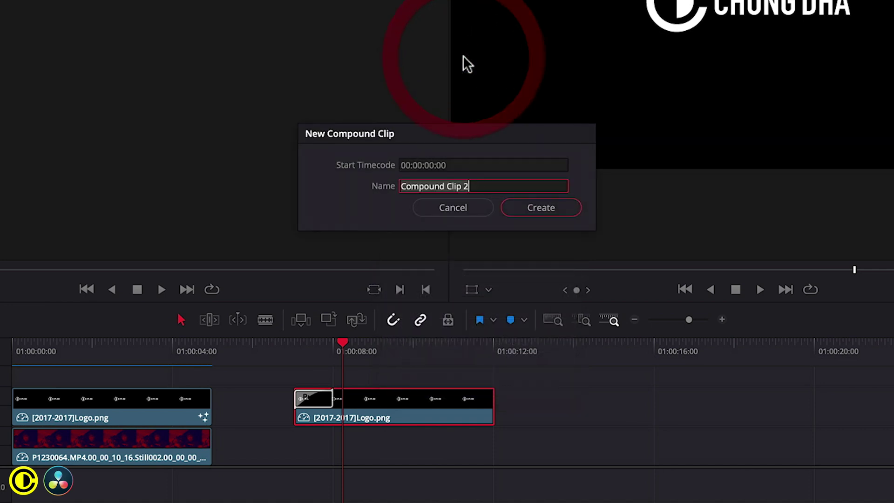
click(530, 203)
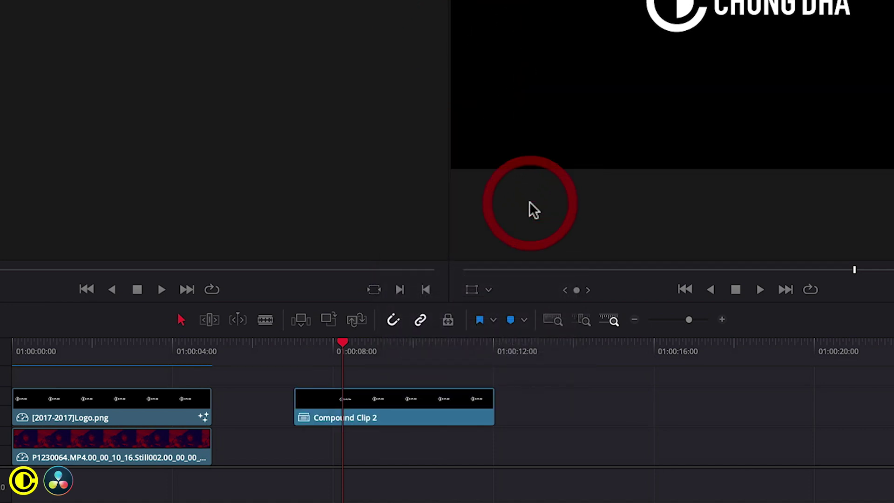
Step: Set Compound Clip 2's Crop Bottom to 588.500 and replay the logo animation
click(365, 398)
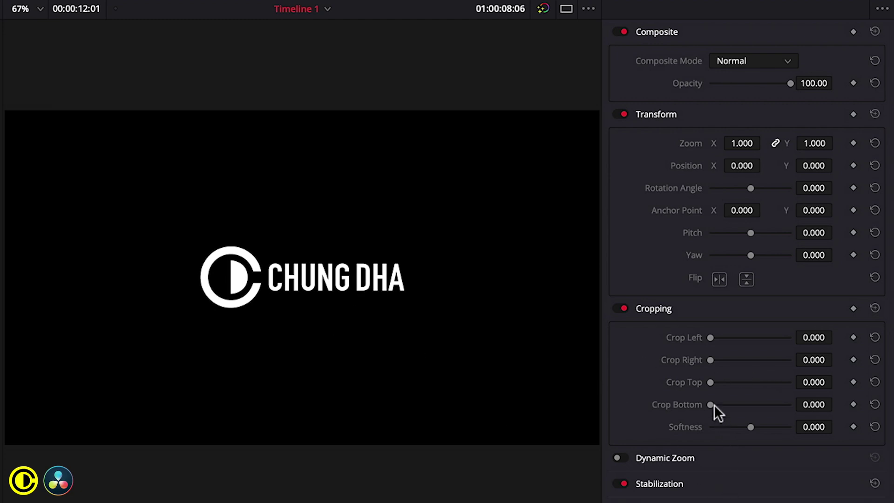
drag(713, 403, 741, 404)
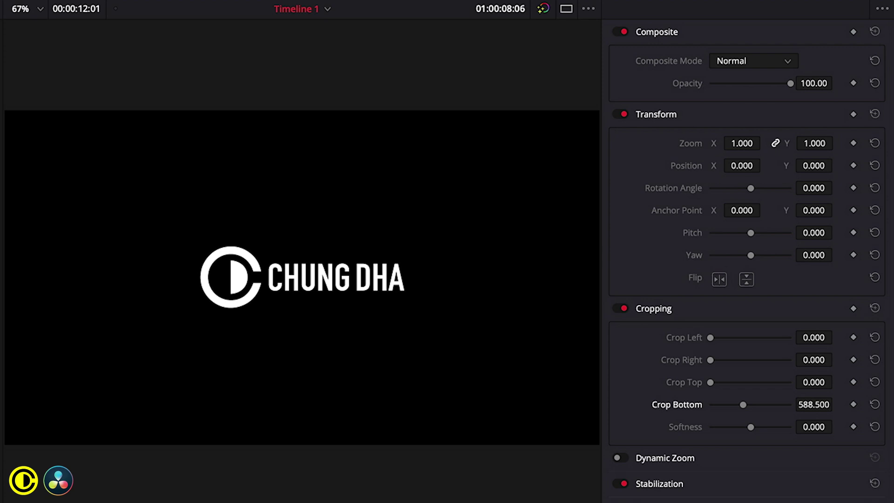
key(slash)
key(slash)
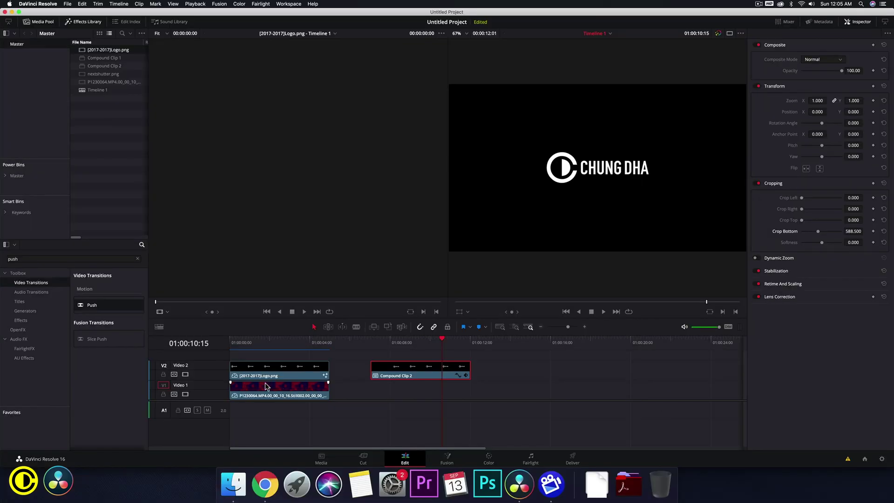
Step: Slide the red-tinted V1 clip under Compound Clip 2 and play from 01:00:07:01 to check
drag(267, 391, 409, 395)
click(371, 343)
key(space)
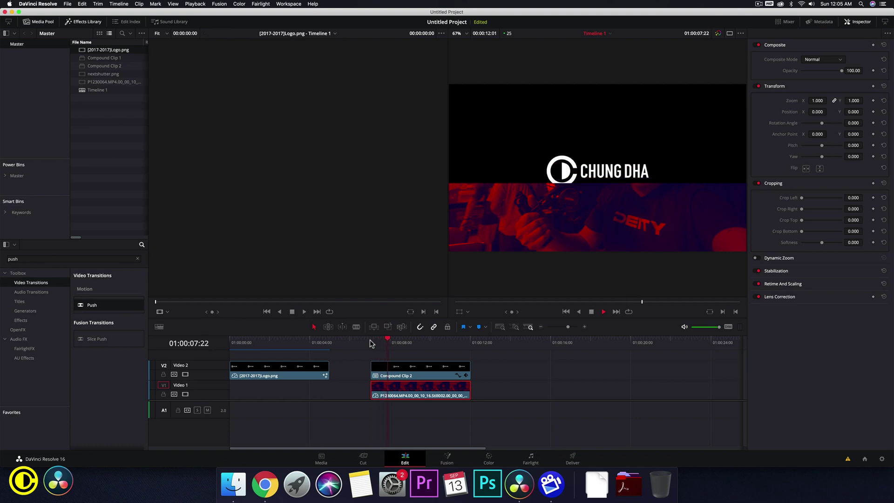
click(371, 343)
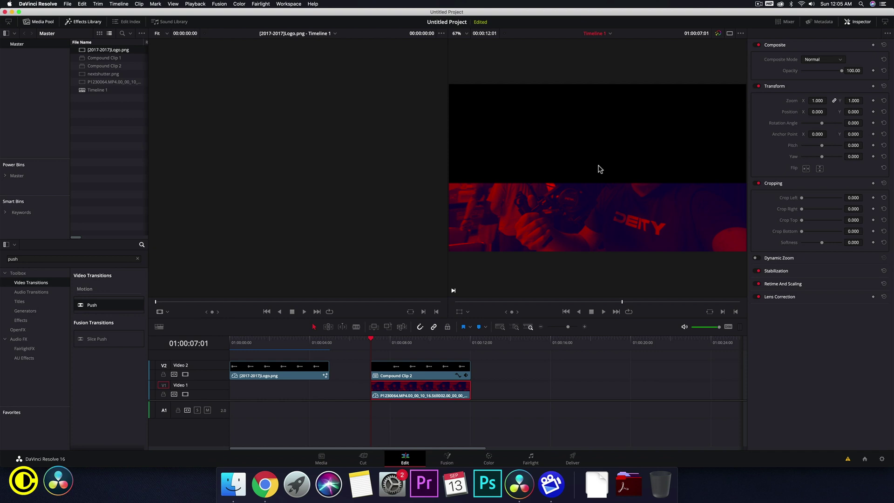
click(486, 359)
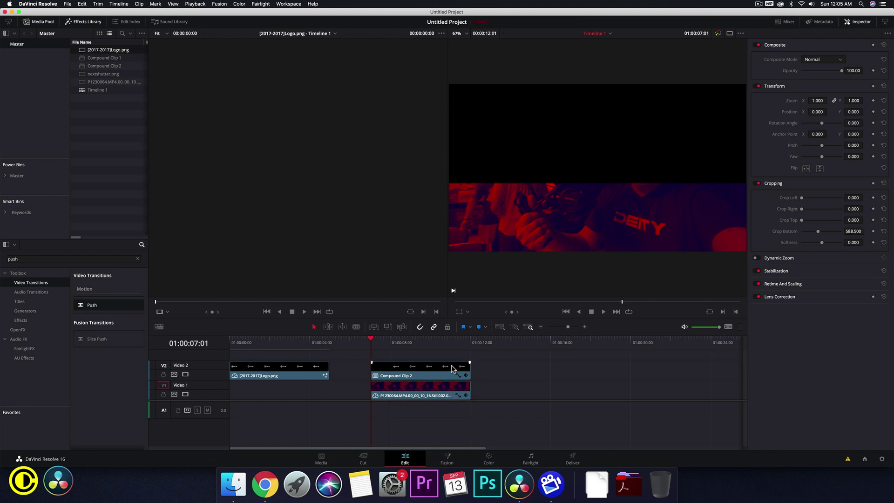
click(391, 369)
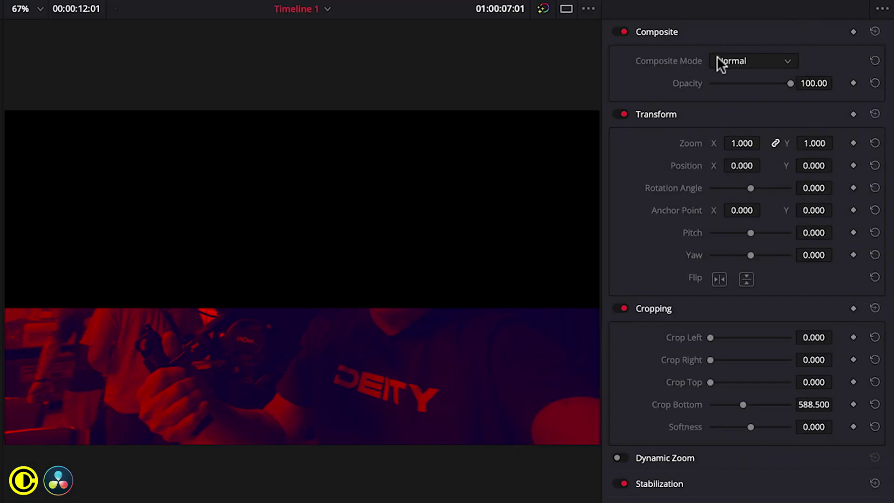
click(737, 61)
click(741, 99)
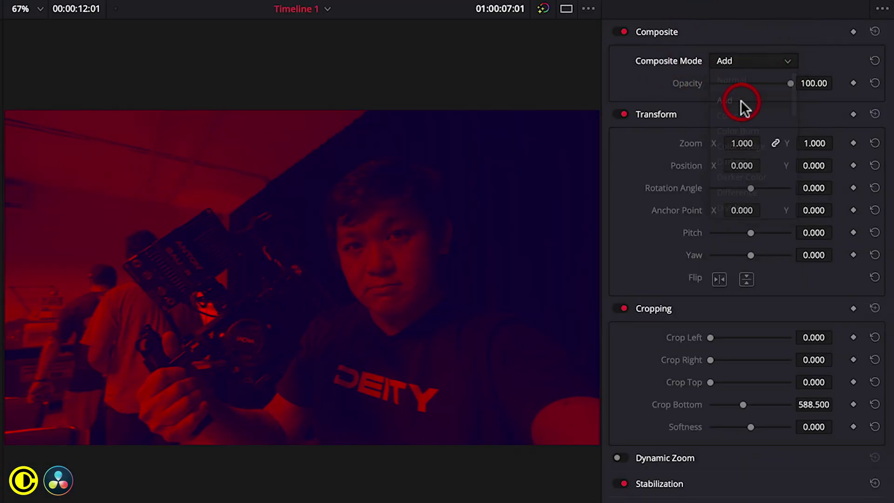
key(space)
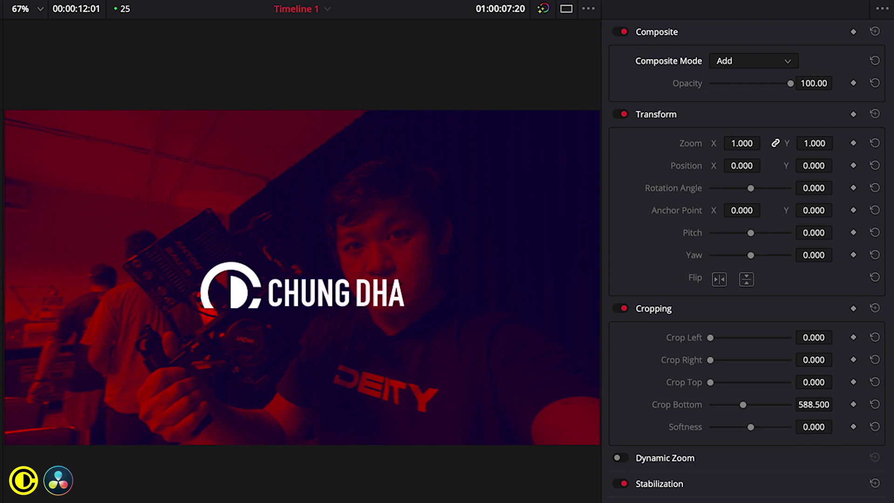
key(space)
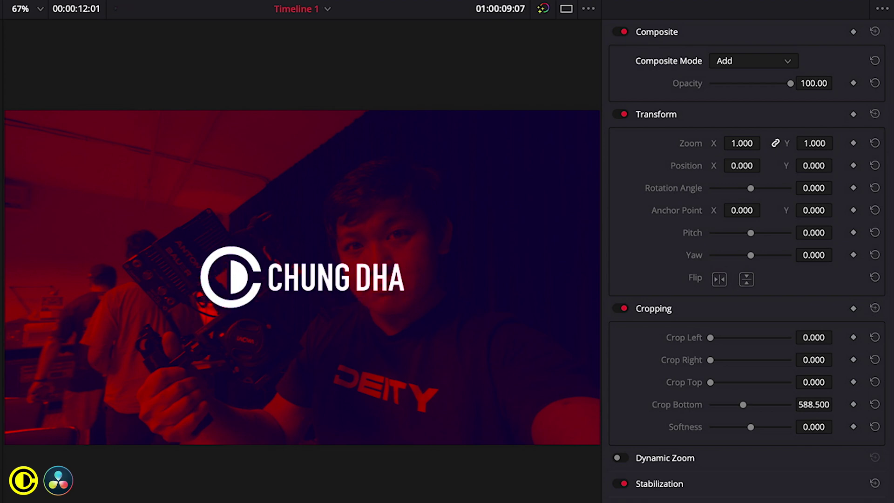
key(Up)
key(space)
click(755, 63)
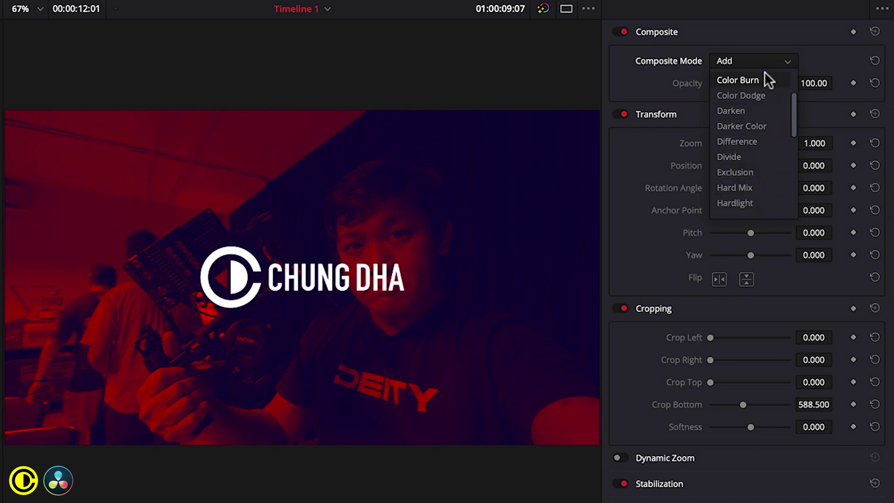
click(789, 55)
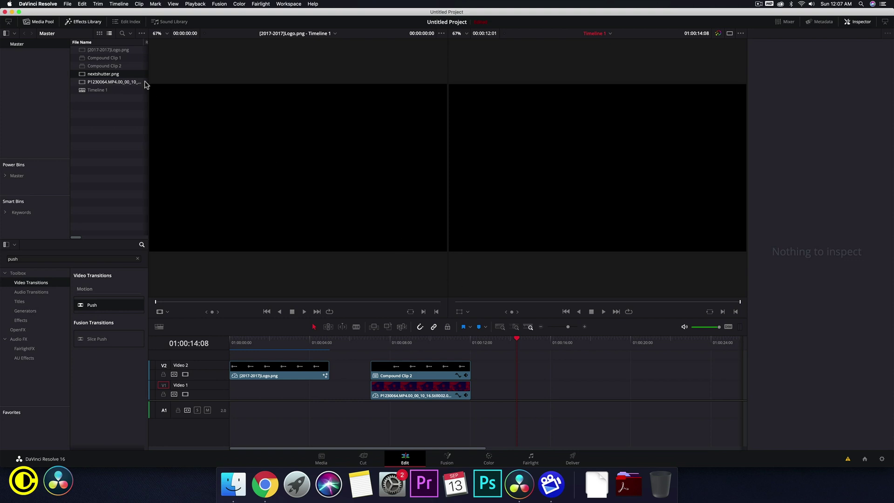
Step: Add a logo copy after Compound Clip 2, move the red clip beneath it, and open it in Fusion
drag(93, 50, 498, 376)
click(526, 372)
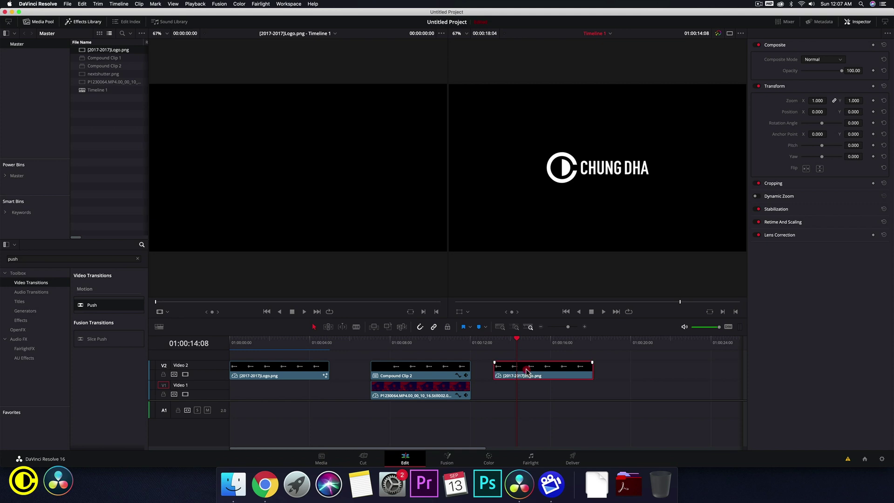
drag(405, 393, 524, 394)
click(508, 370)
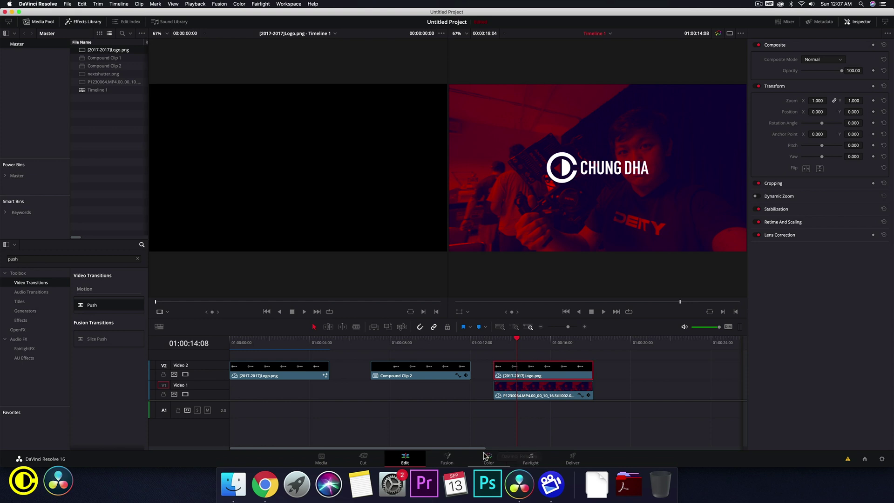
click(446, 461)
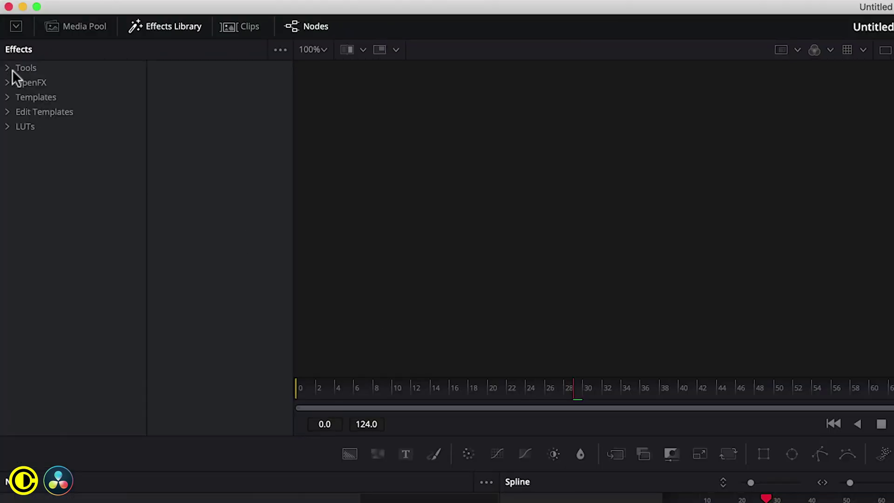
Step: Add Crop and Transform nodes after MediaIn1 from the Transform tools category
click(10, 68)
scroll(93, 219, down, 4)
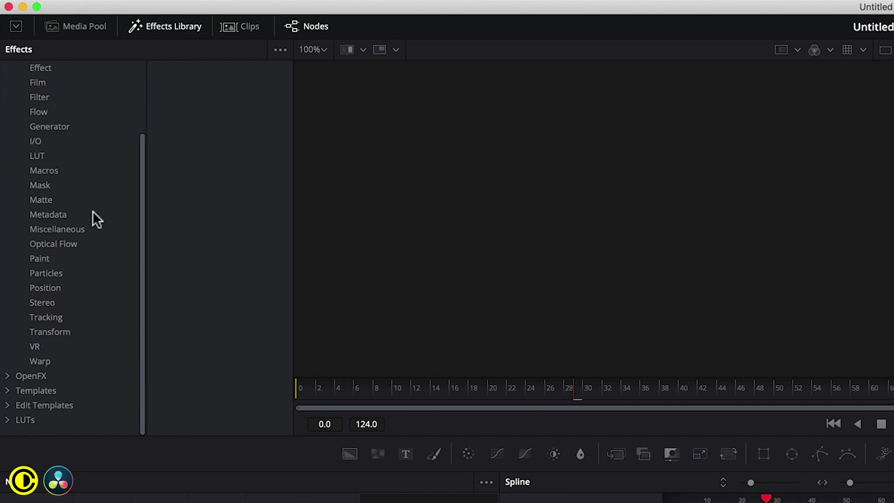
click(66, 328)
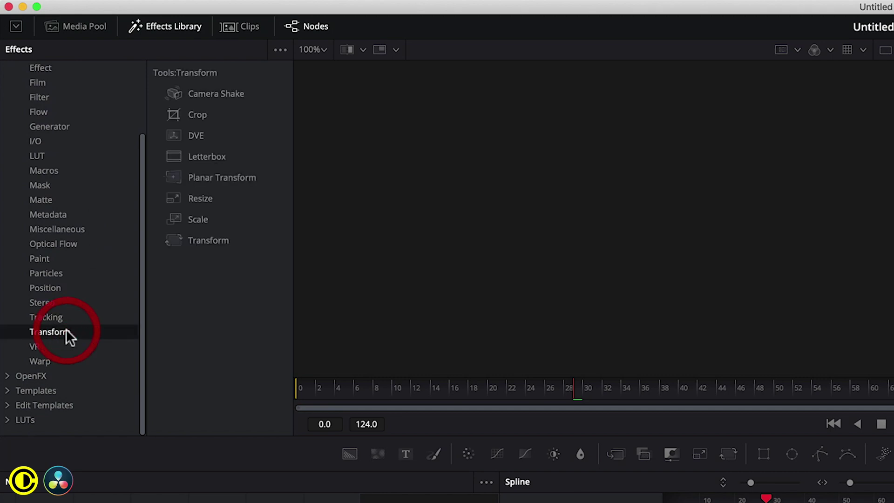
double_click(198, 113)
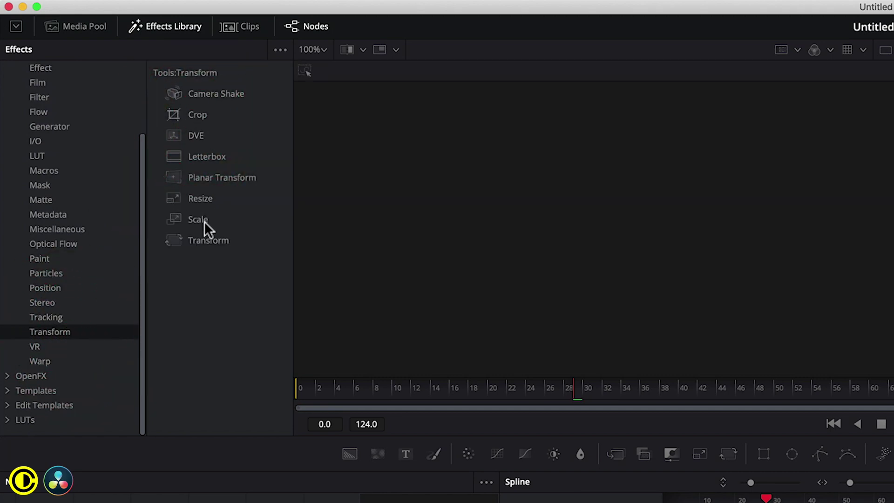
double_click(207, 239)
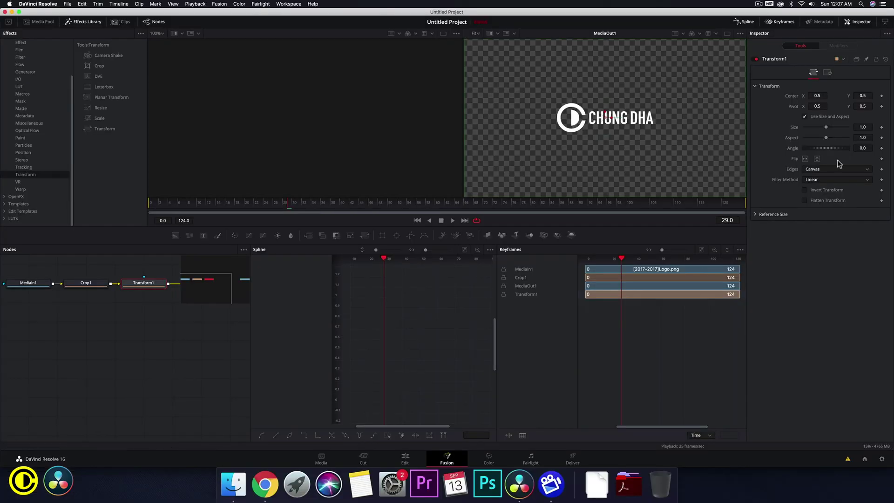
Step: Set Crop1 to Keep Centered with Y Size 227, then select Transform1
click(88, 286)
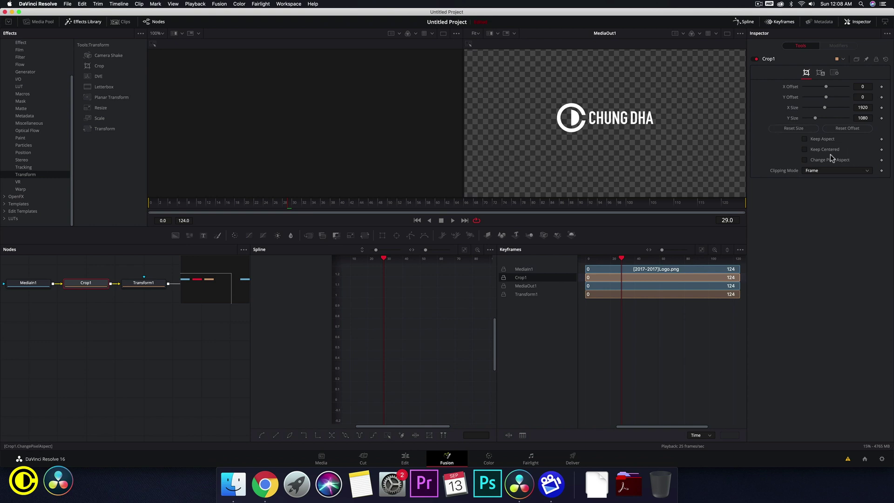
click(804, 150)
drag(813, 120, 806, 121)
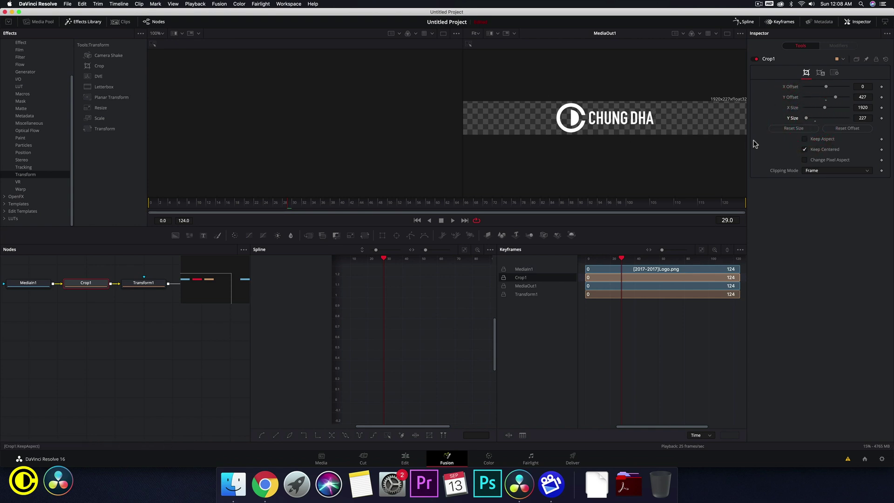
click(552, 109)
Step: At frame 20, uncheck Use Size and Aspect on Transform1 and keyframe its Center
click(146, 284)
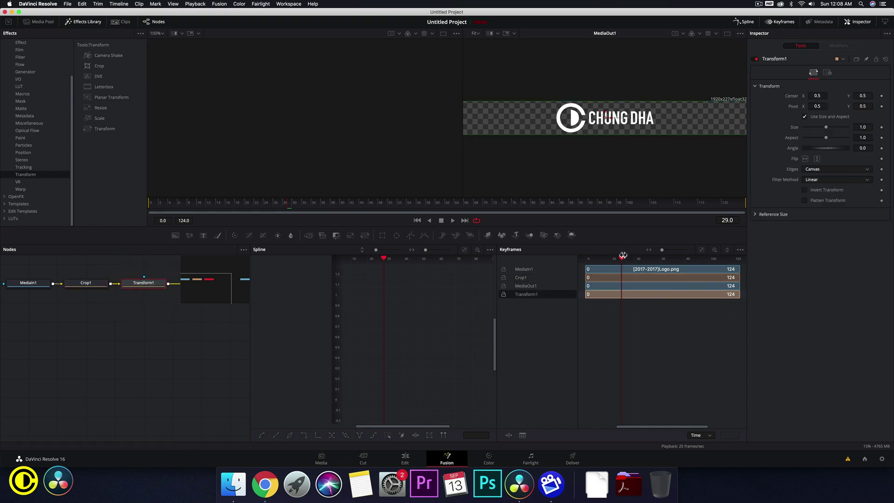
mouse_move(621, 260)
mouse_down()
mouse_move(593, 258)
mouse_move(611, 259)
mouse_up()
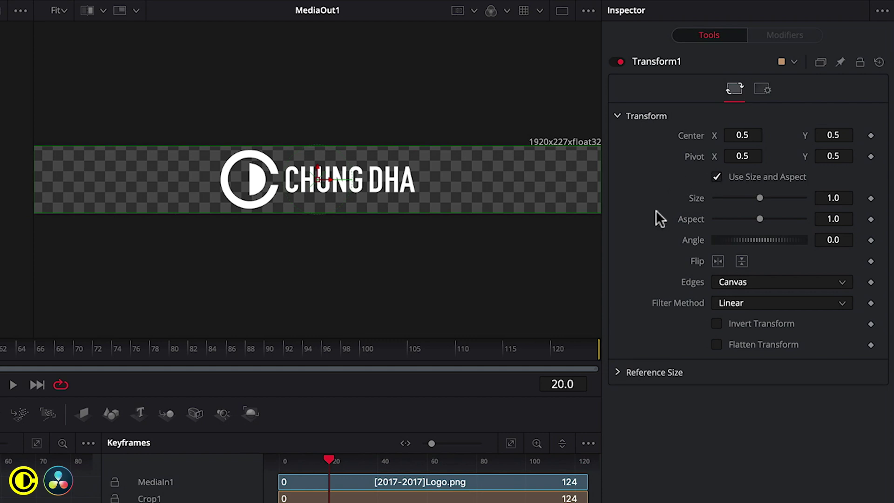
click(717, 178)
click(871, 136)
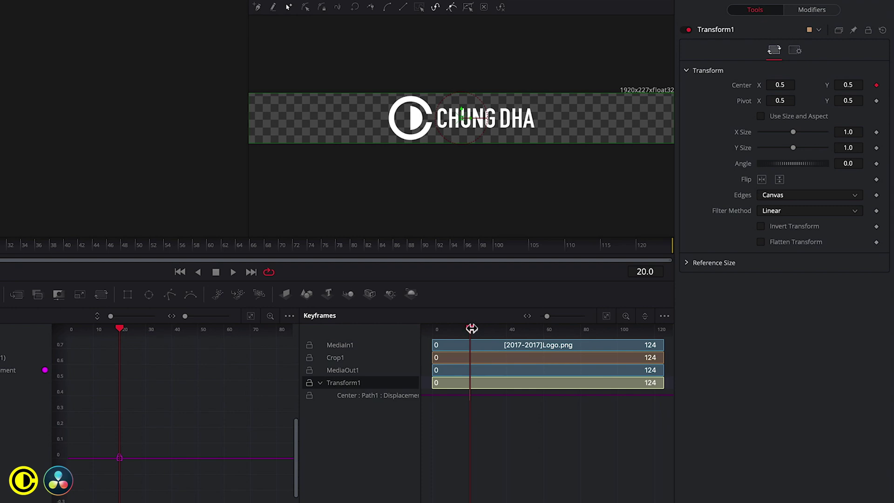
Step: At frame 0, set Transform1's Center Y to -0.456, then play the slide-up animation
drag(470, 328, 433, 332)
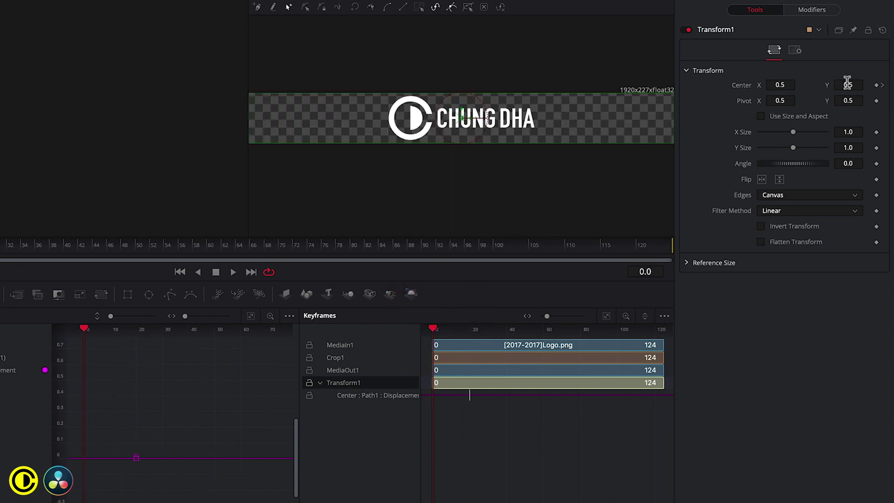
drag(850, 85, 349, 100)
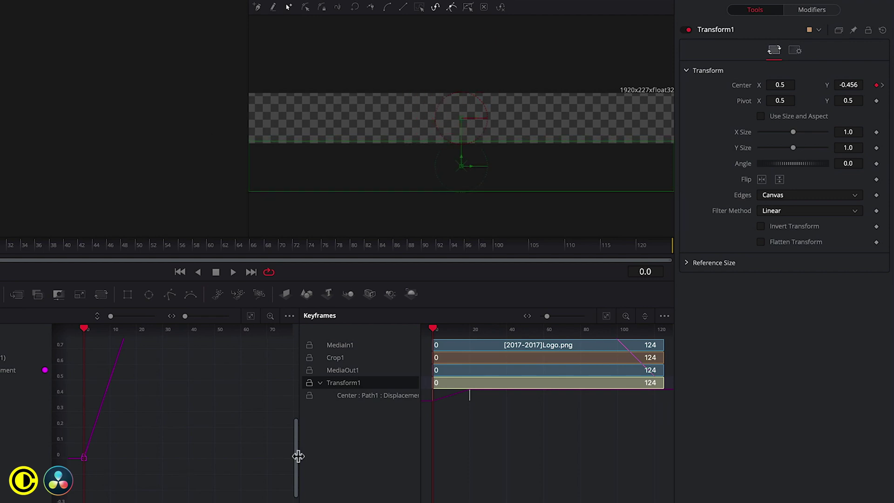
drag(296, 454, 296, 436)
key(space)
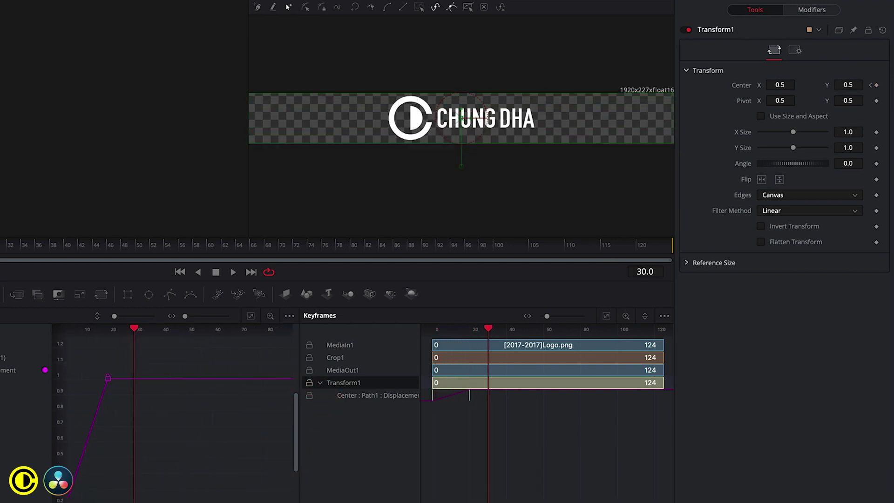
Step: Drag the end keyframe's Bezier handles to flatten the Path1 spline into a smooth ease
scroll(172, 415, left, 3)
click(136, 378)
drag(119, 431, 96, 414)
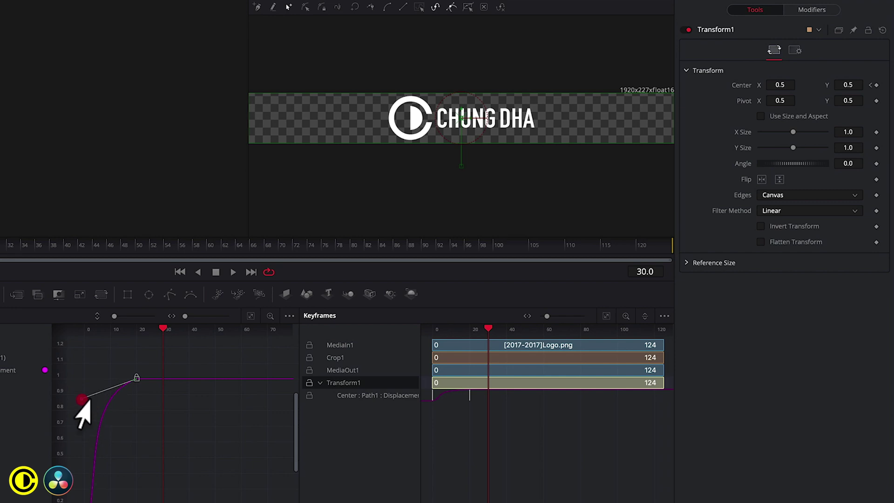
drag(81, 399, 84, 380)
Step: Rewind before the slide and play back the eased logo animation
click(489, 330)
drag(487, 328, 426, 328)
key(space)
key(space)
drag(453, 330, 484, 328)
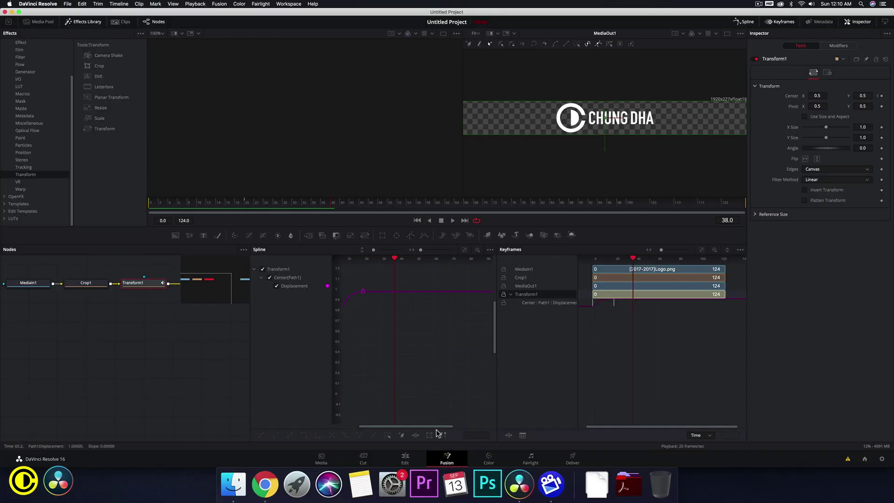
Step: On the Edit page, play the logo section over the red footage twice, then stop
click(405, 458)
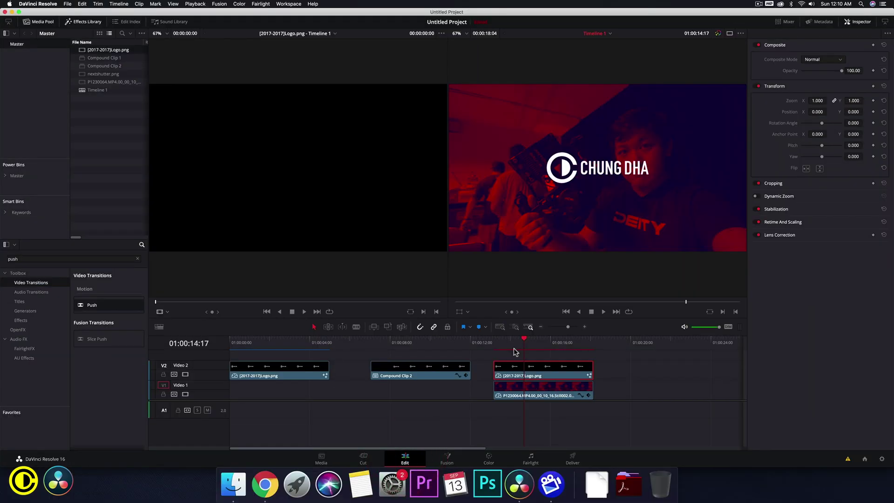
click(493, 342)
key(space)
click(491, 342)
click(491, 342)
key(space)
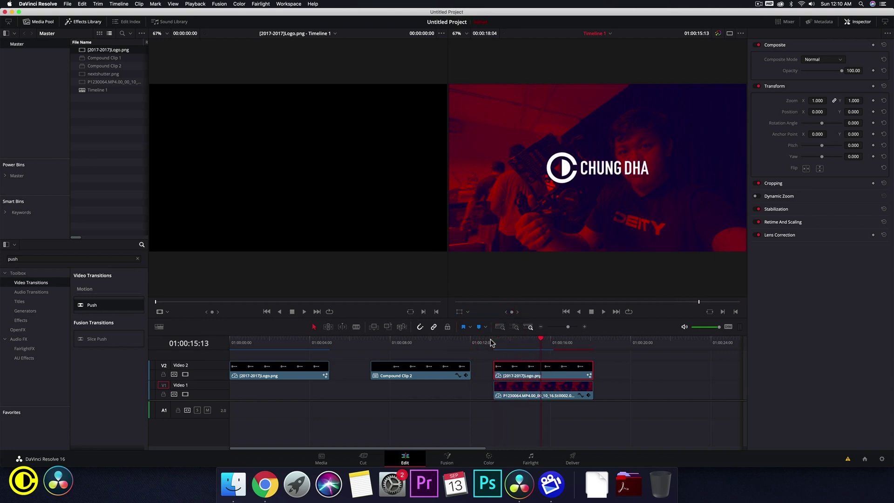